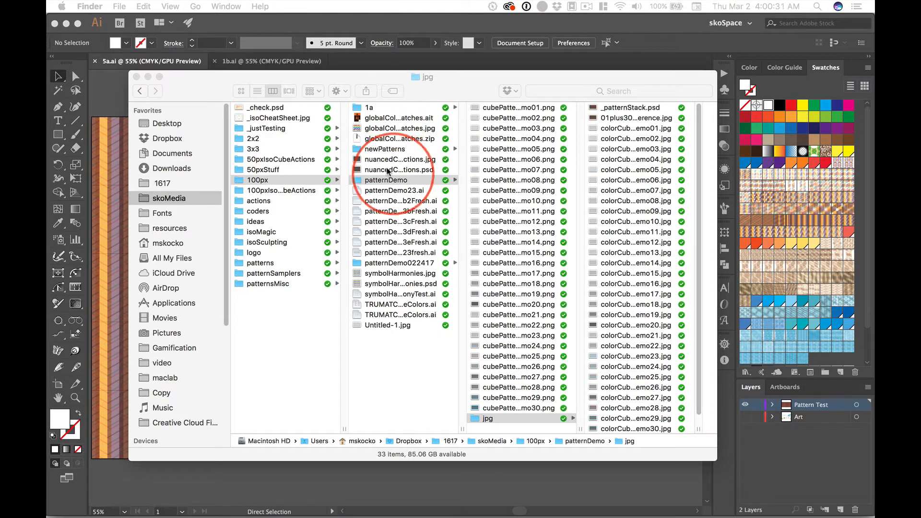
# - Examine the patternDemo022417, patterns, patternsMisc and patternSamplers folders inside skoMedia, and return to Illustrator
pyautogui.click(391, 263)
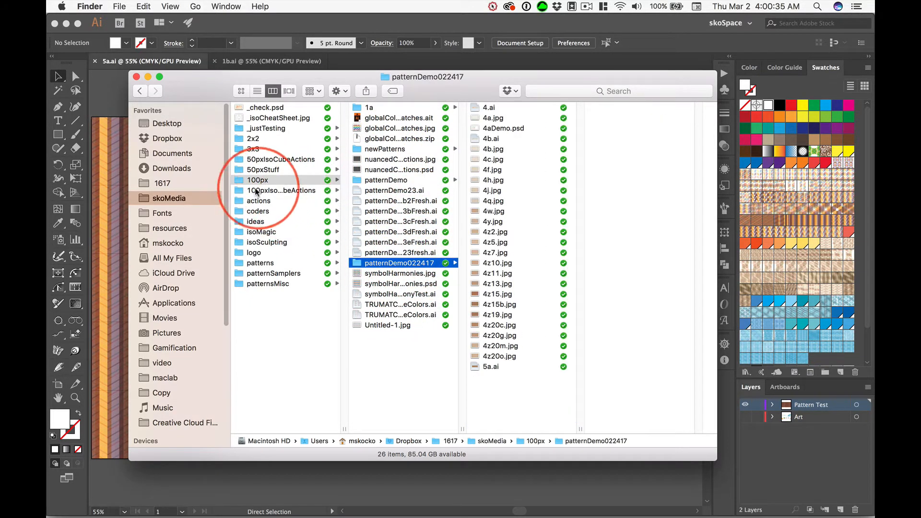
pyautogui.click(271, 263)
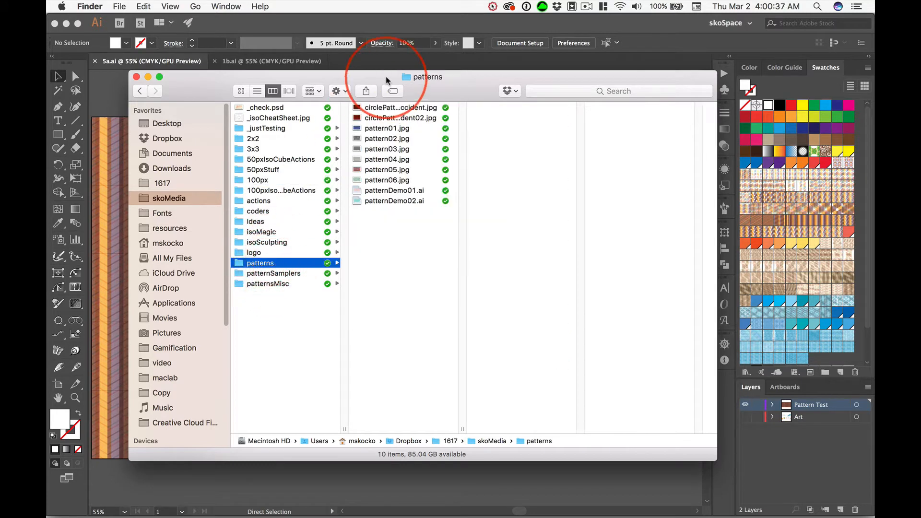
pyautogui.click(261, 283)
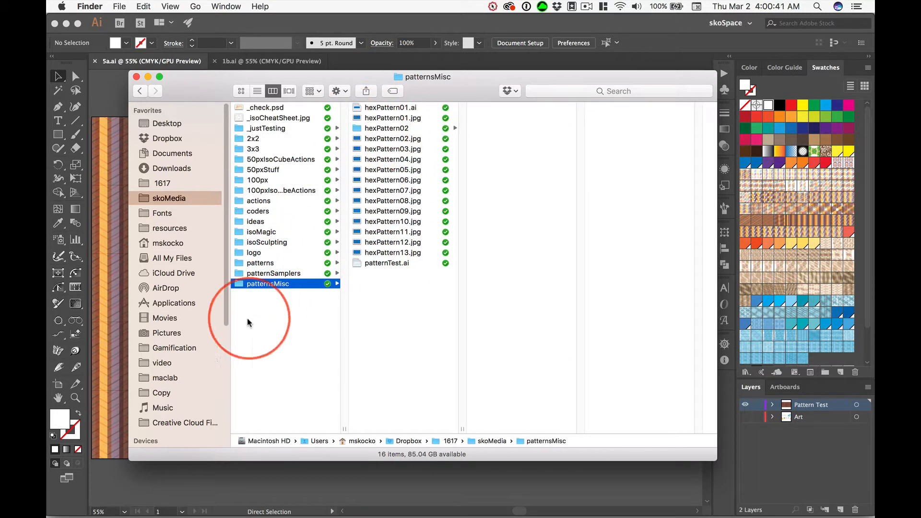
pyautogui.click(336, 273)
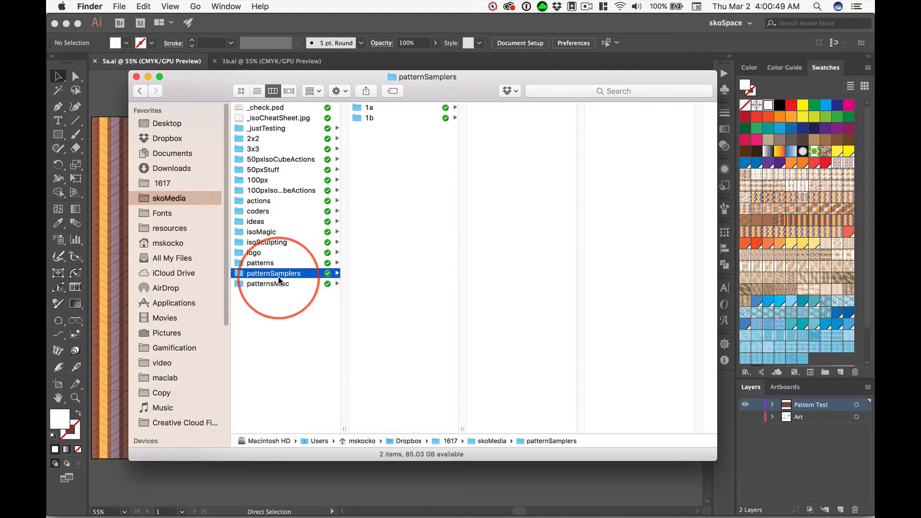
pyautogui.click(489, 492)
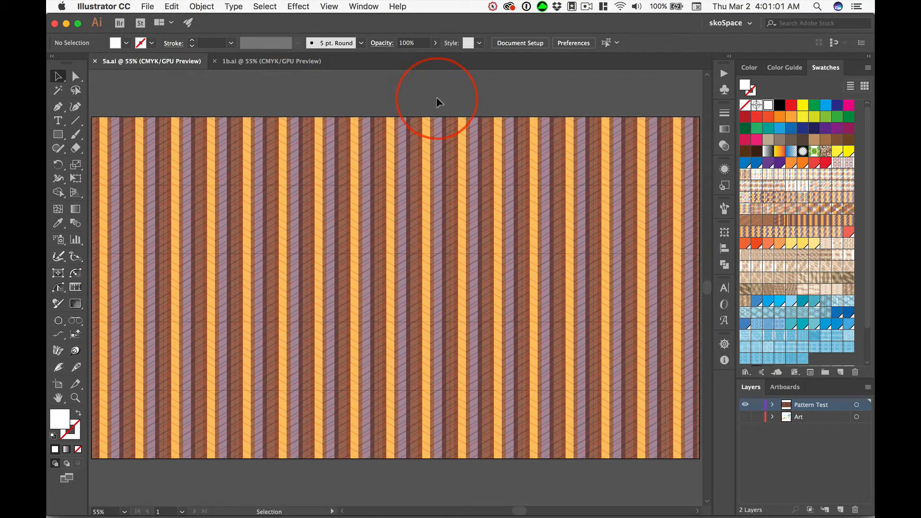
# - Switch to Finder, examine the contents of the 1a and 1b folders inside patternSamplers, and return to Illustrator
pyautogui.press('super+Tab')
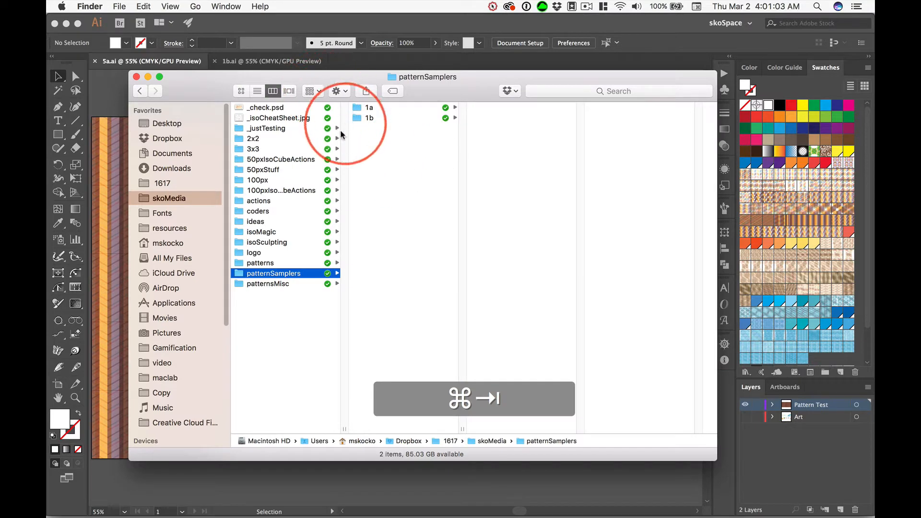
pyautogui.click(366, 108)
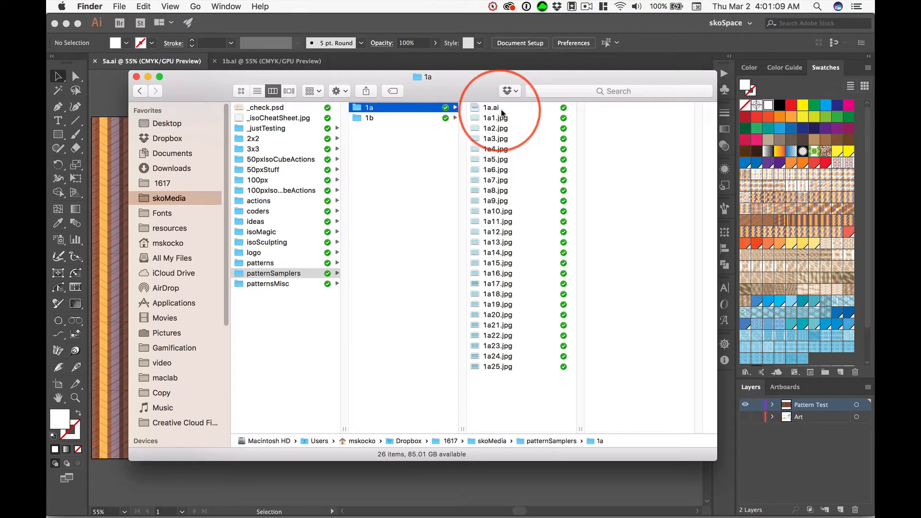
pyautogui.click(382, 118)
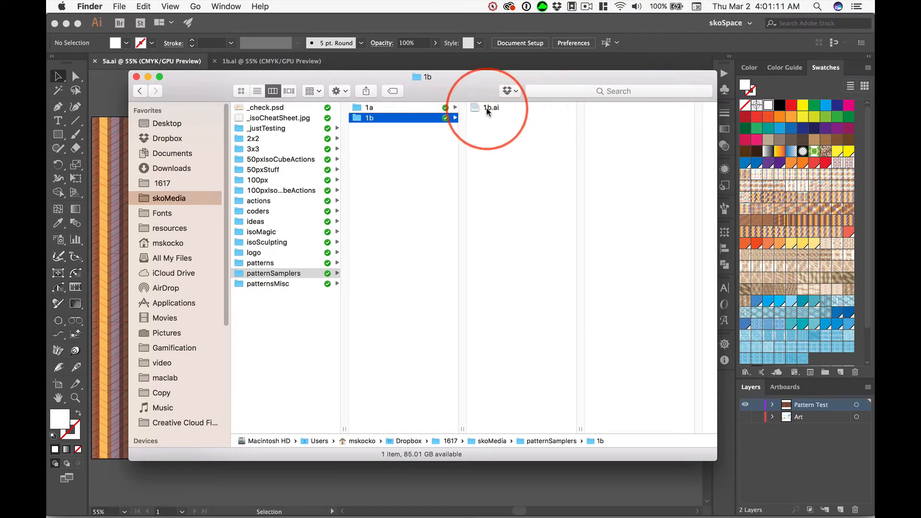
pyautogui.click(368, 107)
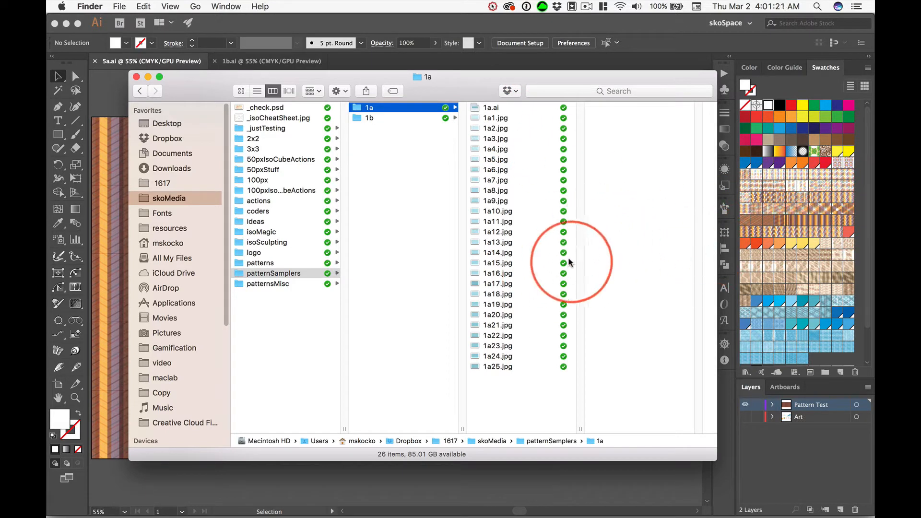
pyautogui.click(417, 199)
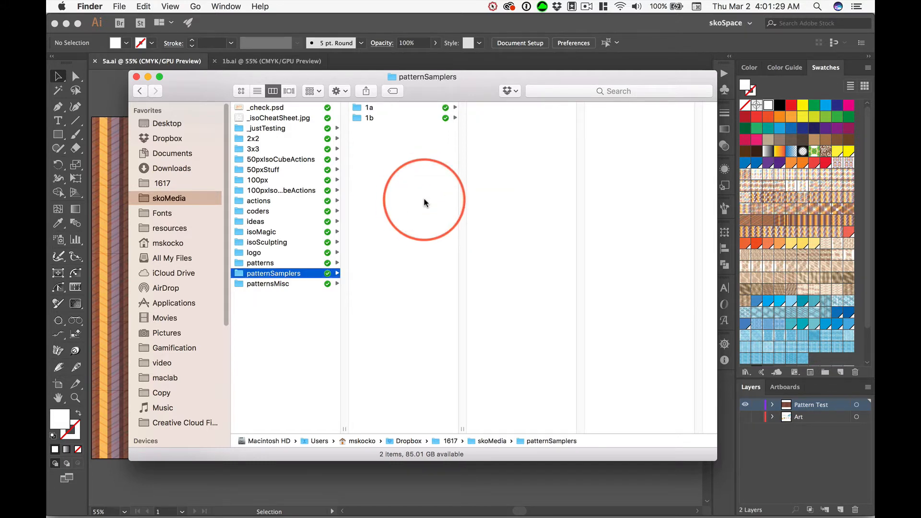
pyautogui.click(341, 481)
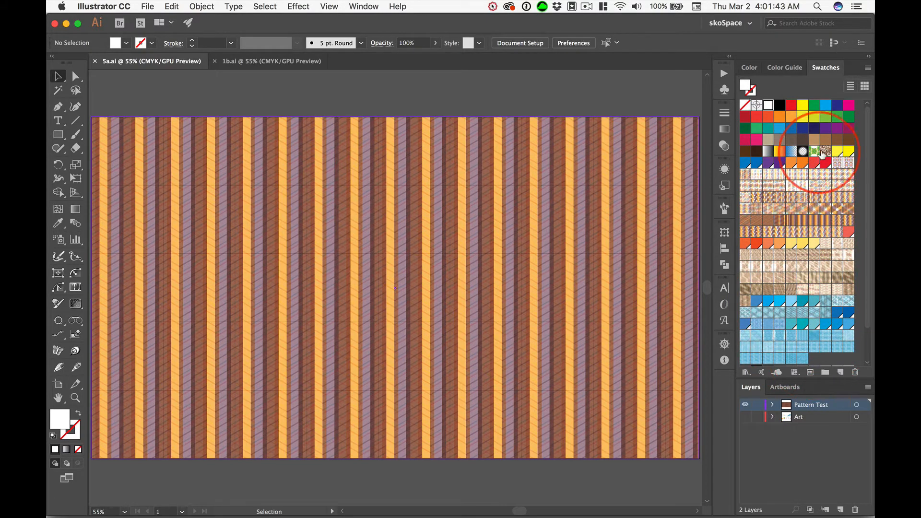
# - Hide the Pattern Test layer and show the Art layer in 5a.ai
pyautogui.click(746, 405)
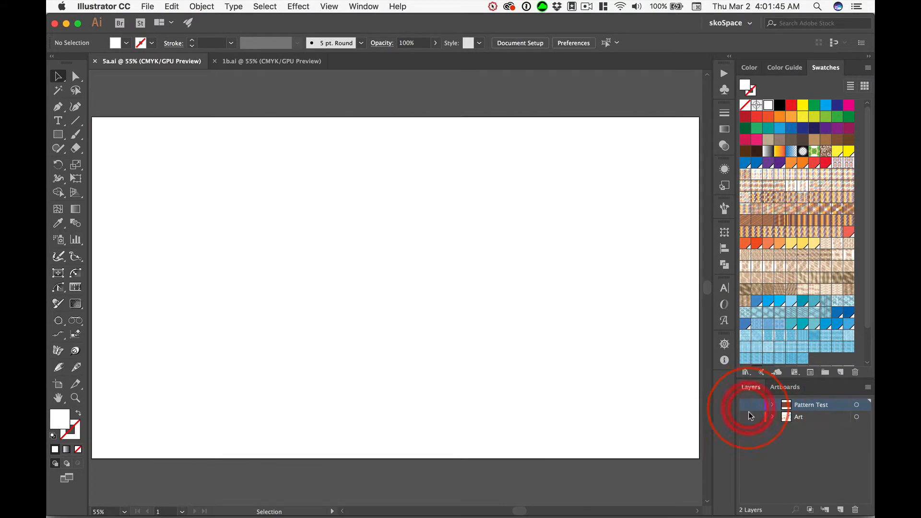
pyautogui.click(745, 417)
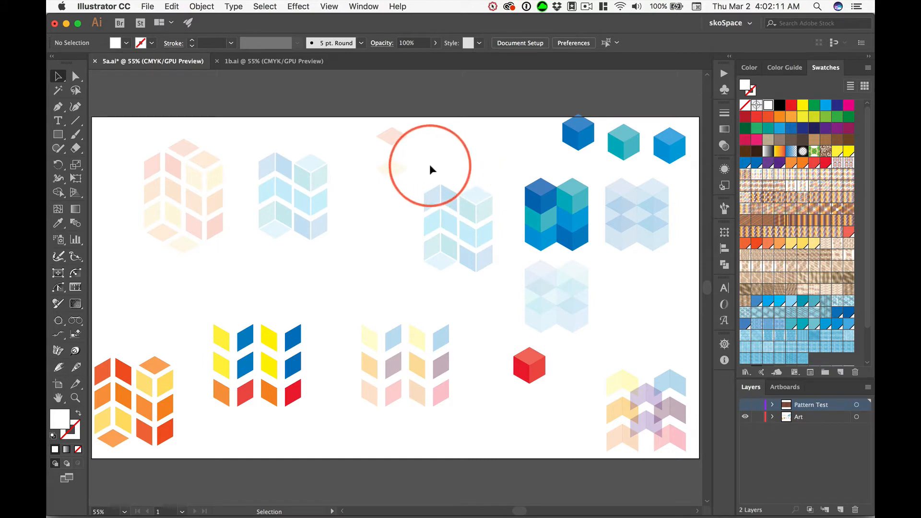
# - Switch to the 1b.ai document, inspect its overlapping pink and blue shapes, and show the Pattern Test layer
pyautogui.click(262, 61)
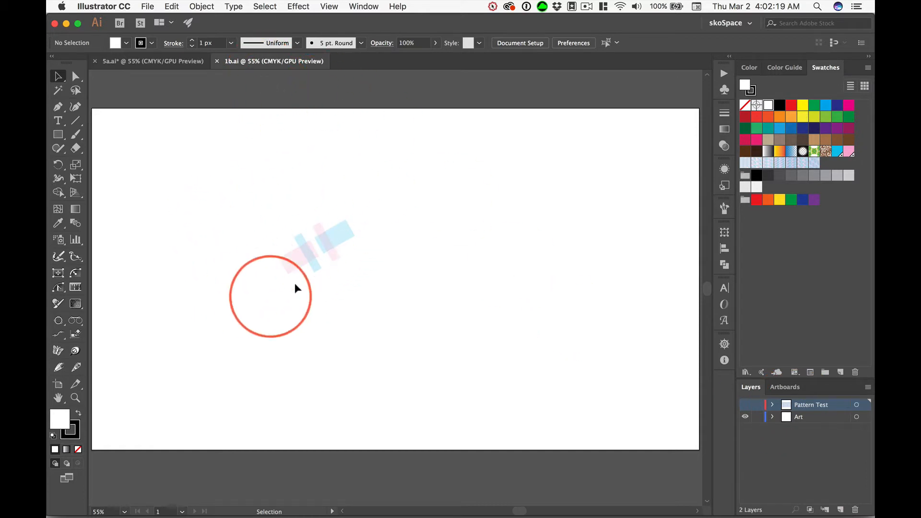
pyautogui.press('super+space')
pyautogui.moveTo(292, 220); pyautogui.dragTo(499, 285)
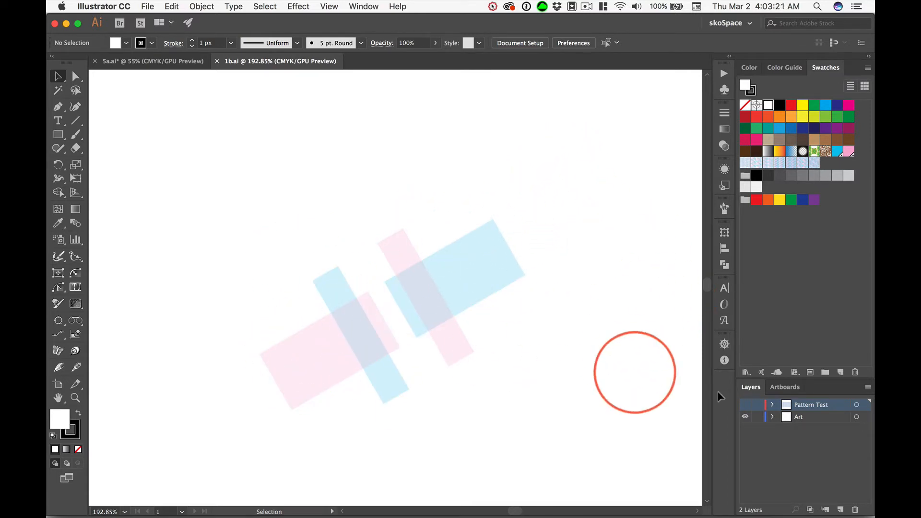
pyautogui.click(745, 405)
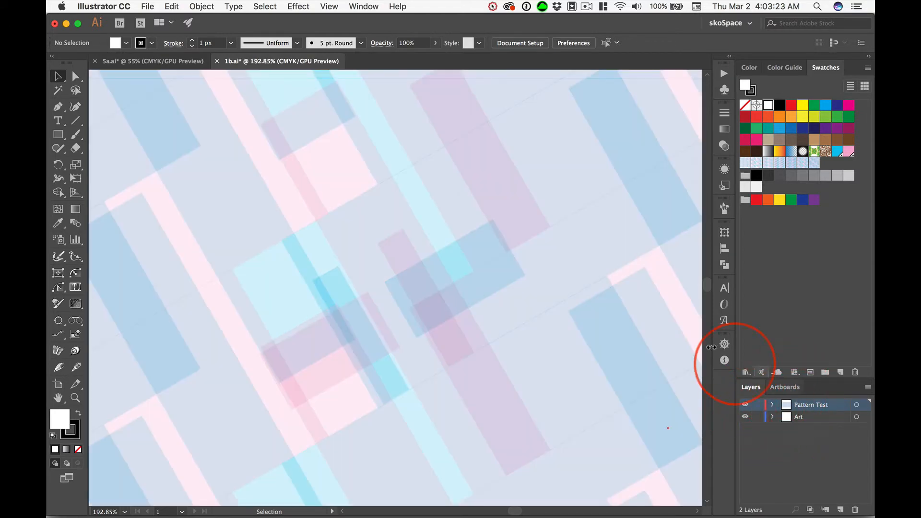
pyautogui.press('super+0')
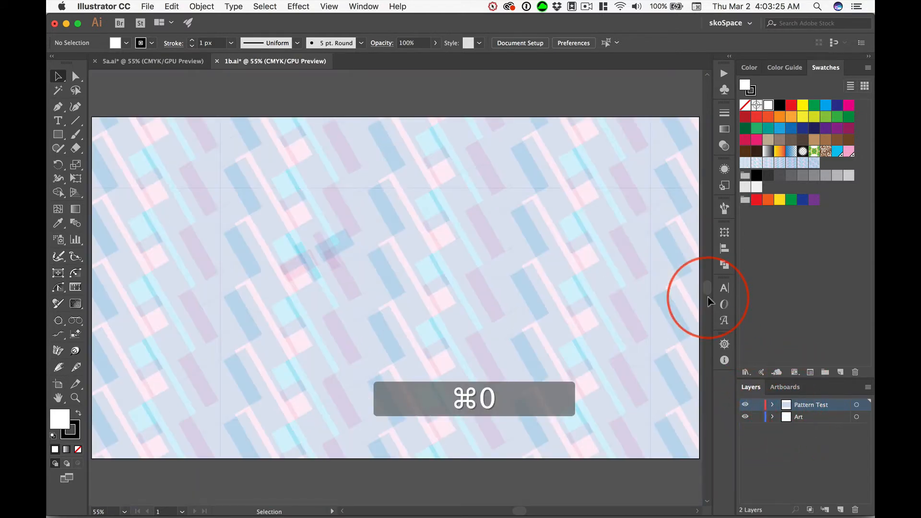
# - Select the pattern-filled rectangle covering the artboard and check its width and height
pyautogui.click(331, 161)
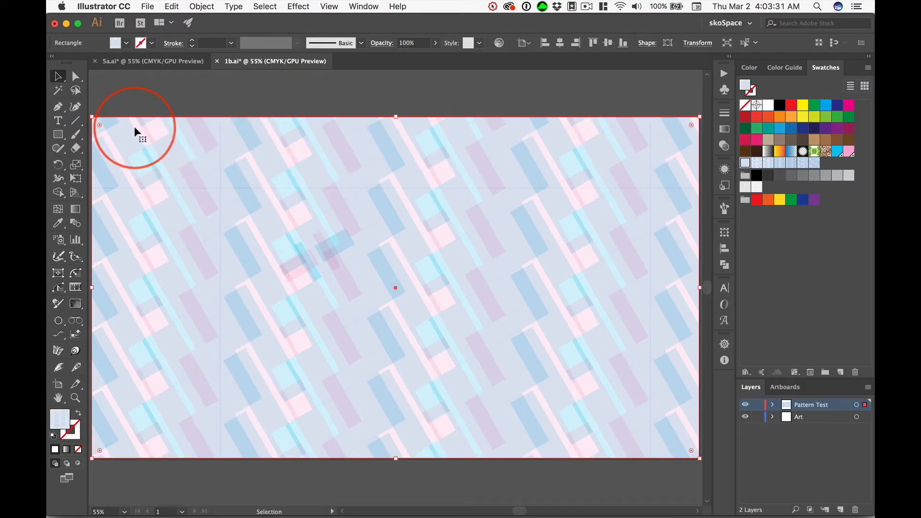
pyautogui.click(698, 44)
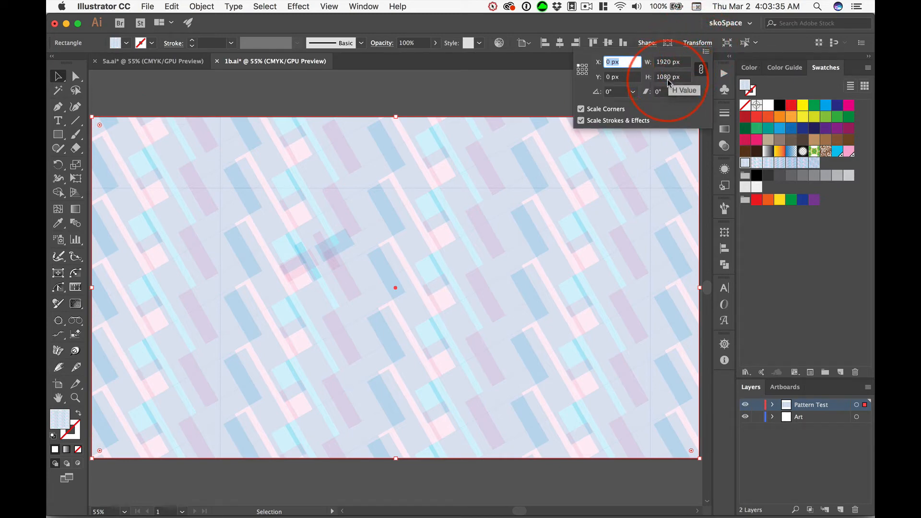
pyautogui.click(542, 74)
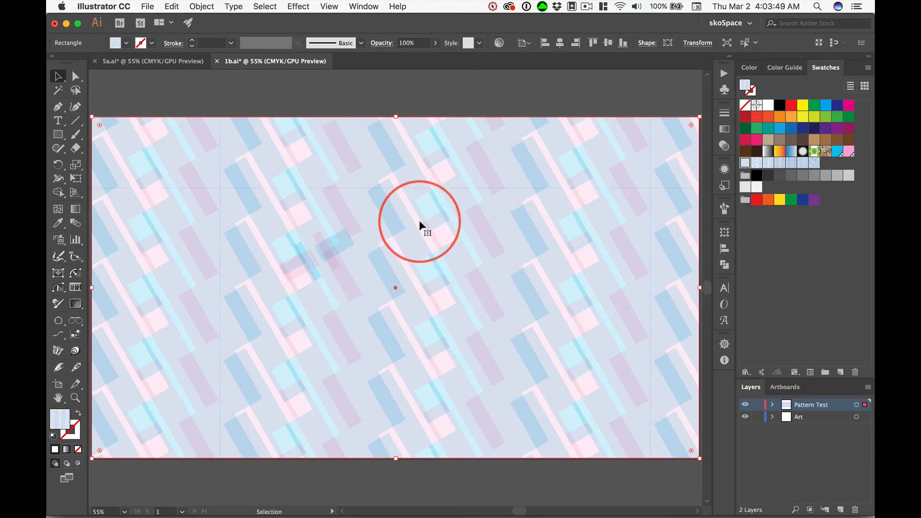
# - Fill the rectangle with the second and third custom pattern swatches in turn, and hide the Art layer
pyautogui.click(757, 164)
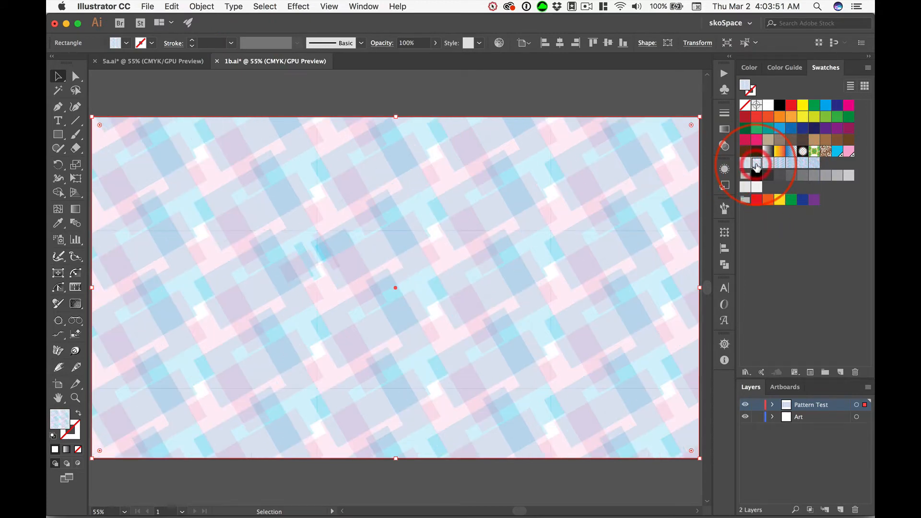
pyautogui.click(769, 165)
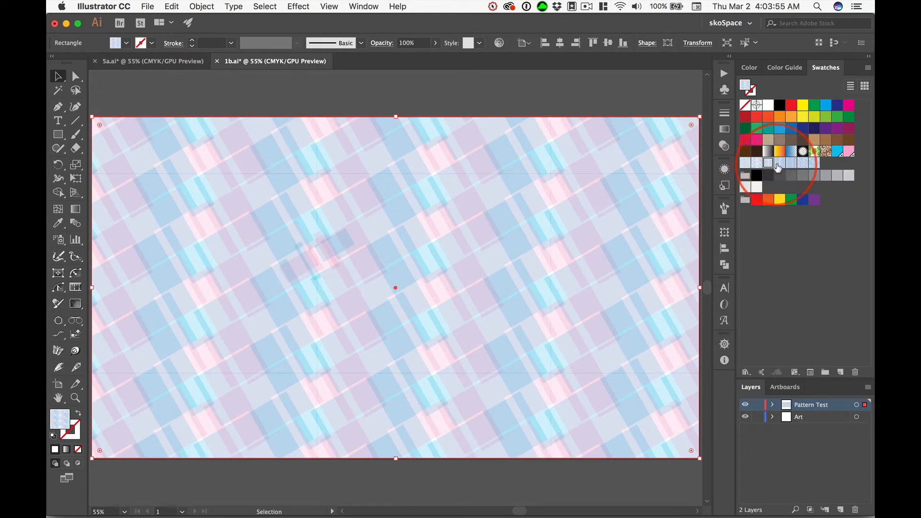
pyautogui.click(366, 316)
pyautogui.moveTo(367, 315); pyautogui.dragTo(289, 261)
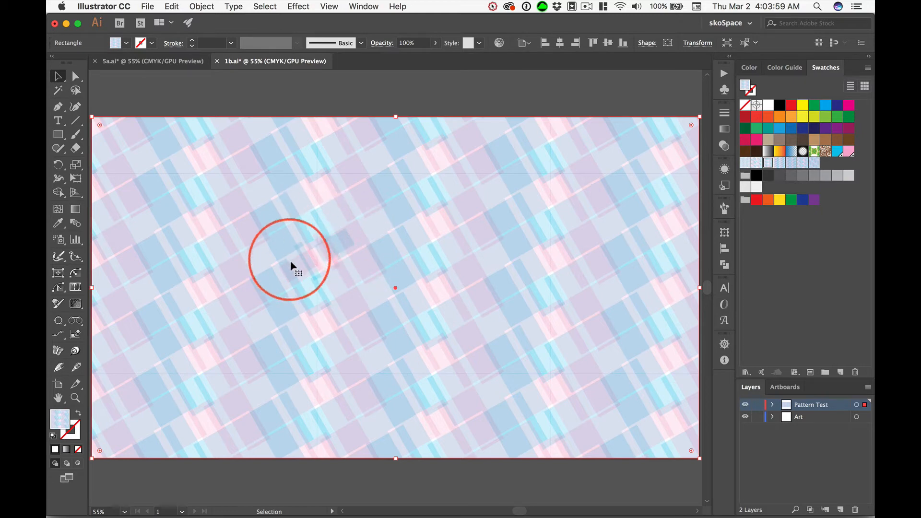
pyautogui.click(746, 418)
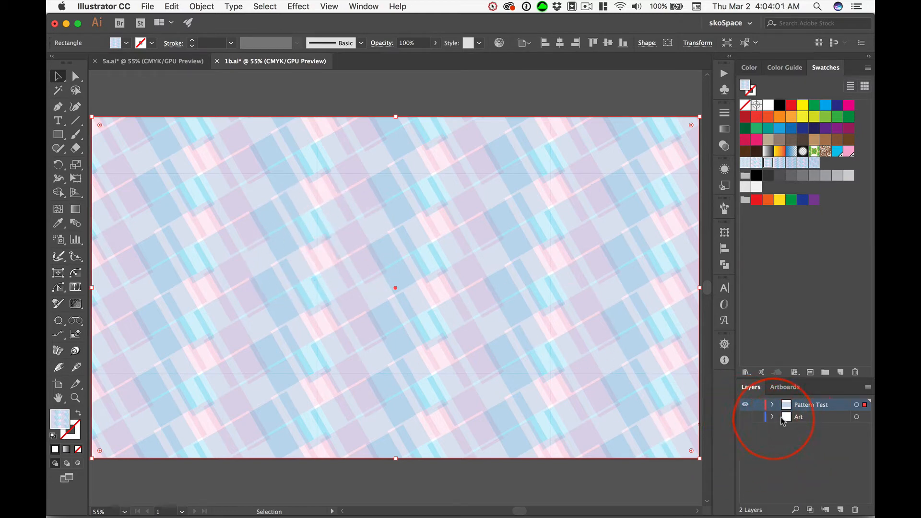
# - Try the remaining custom pattern swatches on the rectangle and settle on the 1b7 pattern as its fill
pyautogui.click(780, 163)
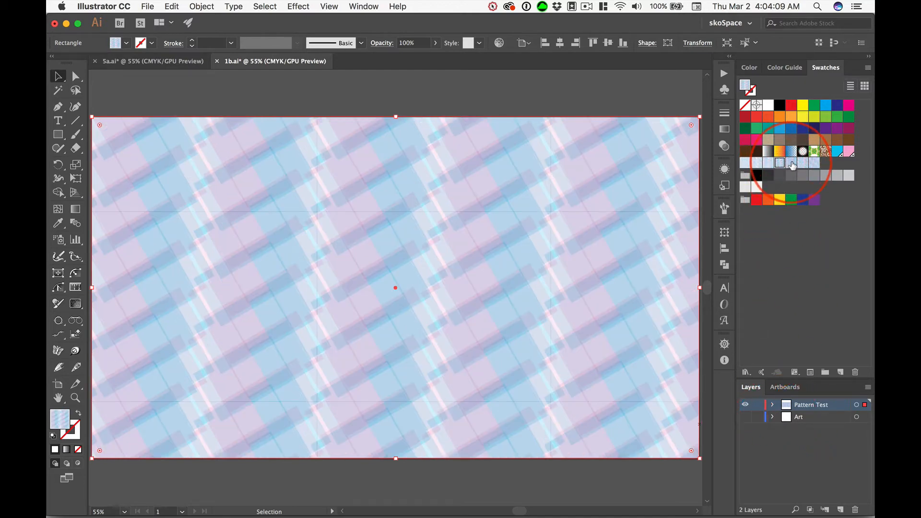
pyautogui.click(793, 163)
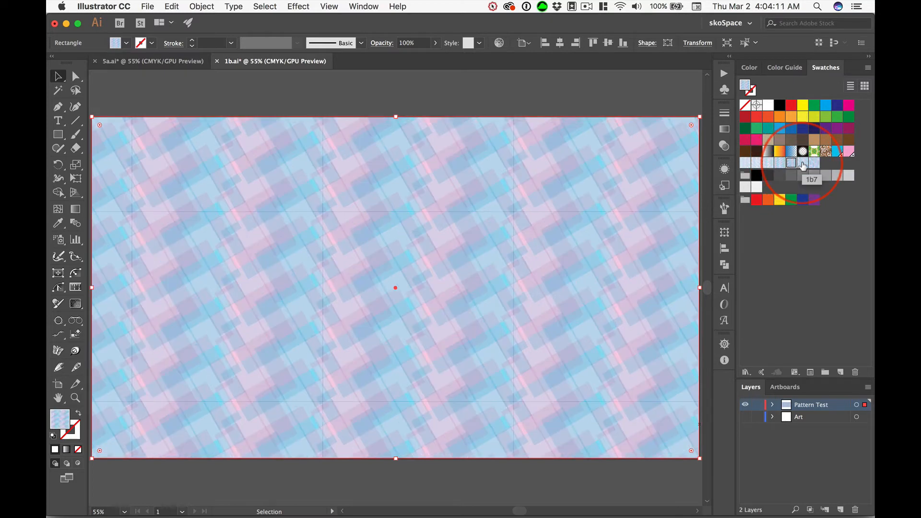
pyautogui.click(803, 163)
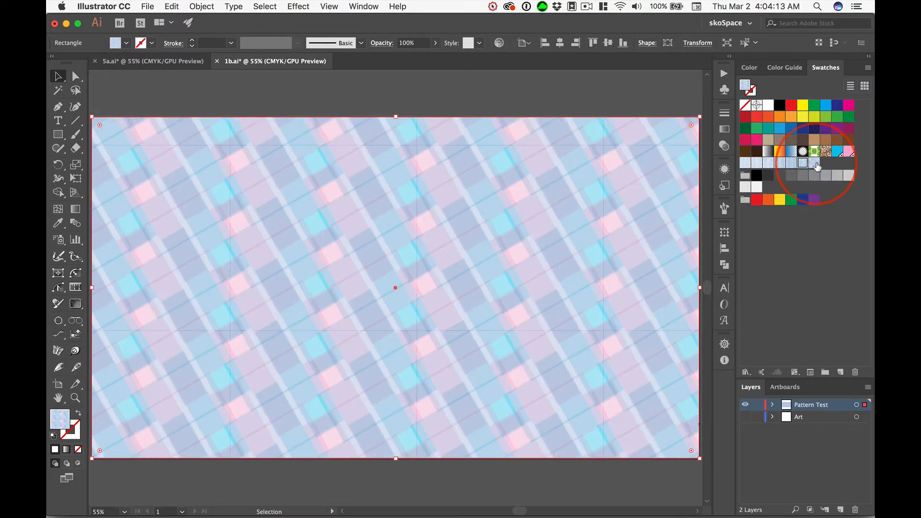
pyautogui.click(814, 164)
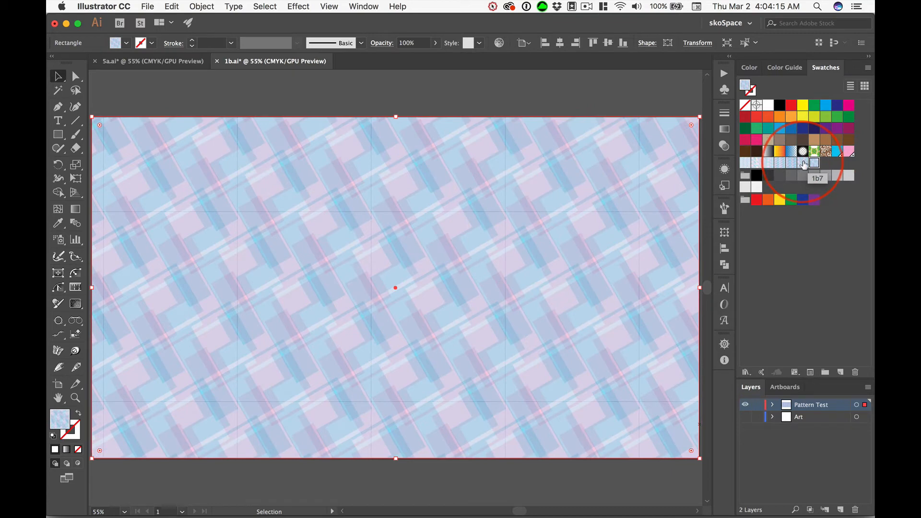
pyautogui.click(803, 163)
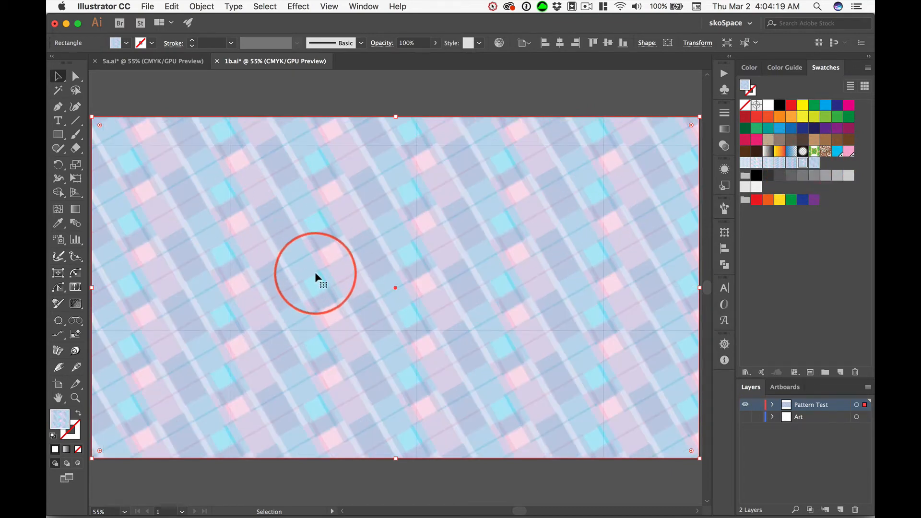
pyautogui.click(147, 6)
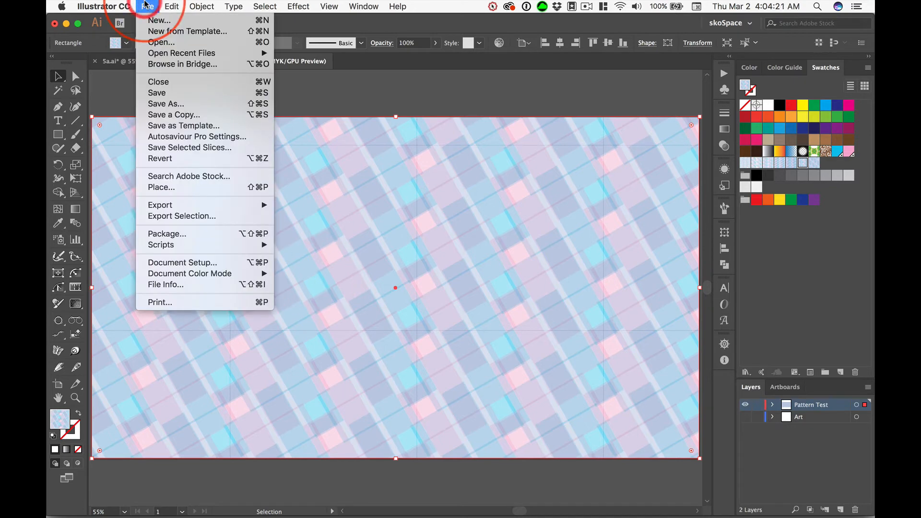
pyautogui.moveTo(161, 204)
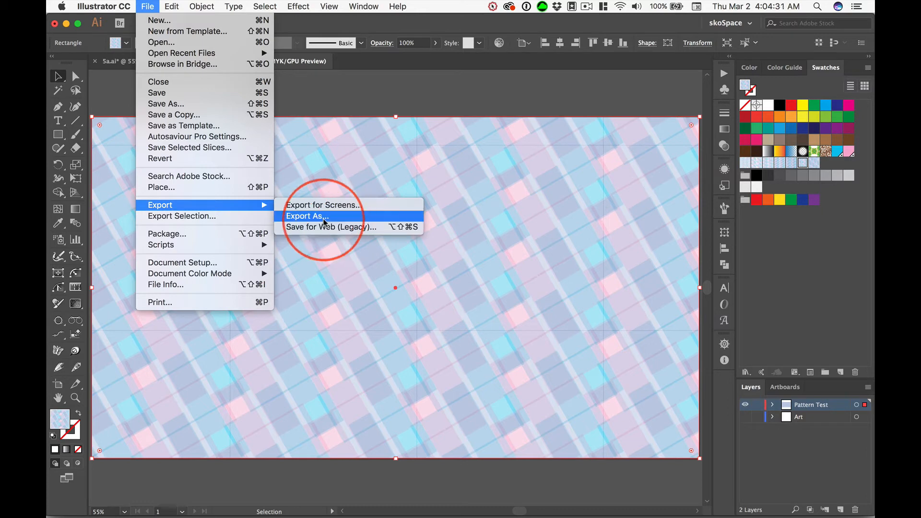
pyautogui.click(357, 226)
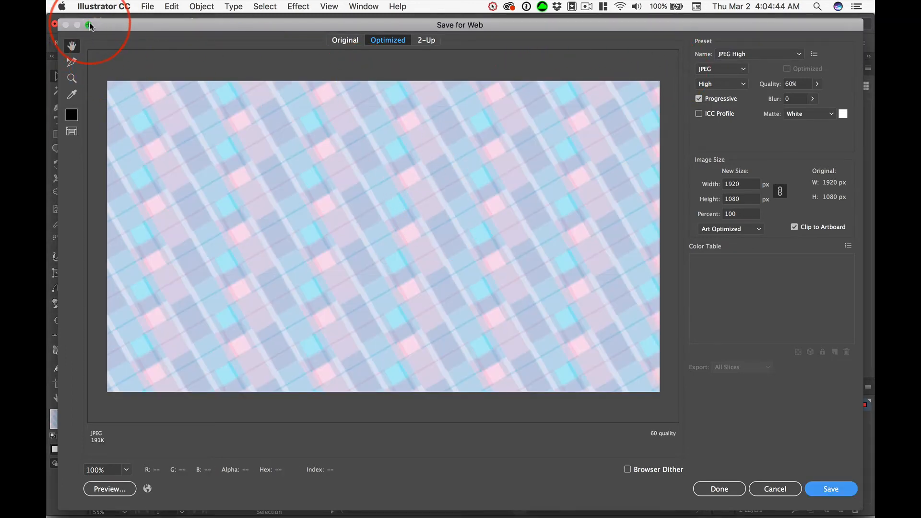
pyautogui.click(89, 25)
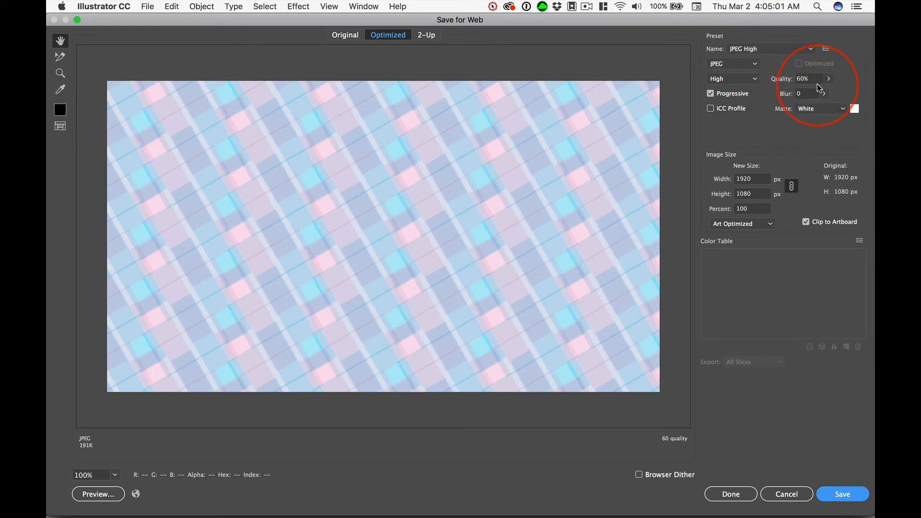
pyautogui.click(777, 492)
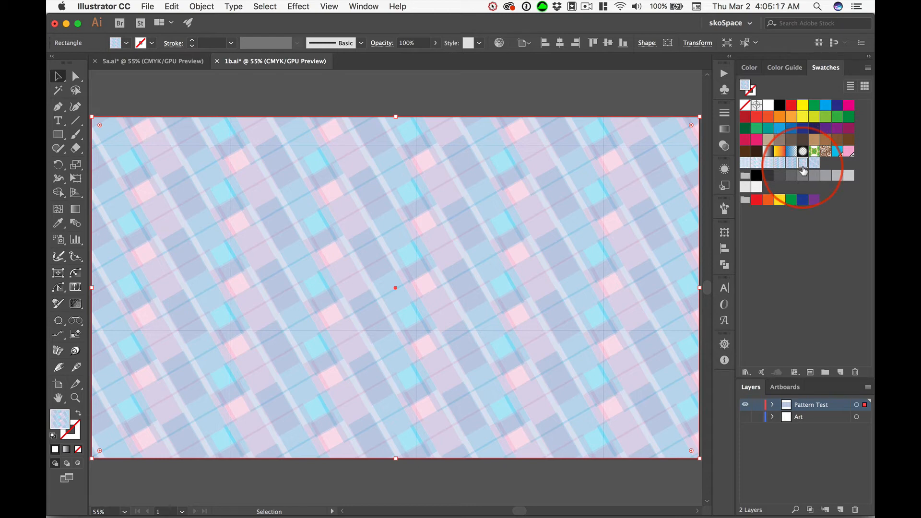
# - Export the artboard for web as a JPEG High named 1b7.jpg into the 1b folder inside skoMedia's patternSamplers folder
pyautogui.press('alt+shift+super+s')
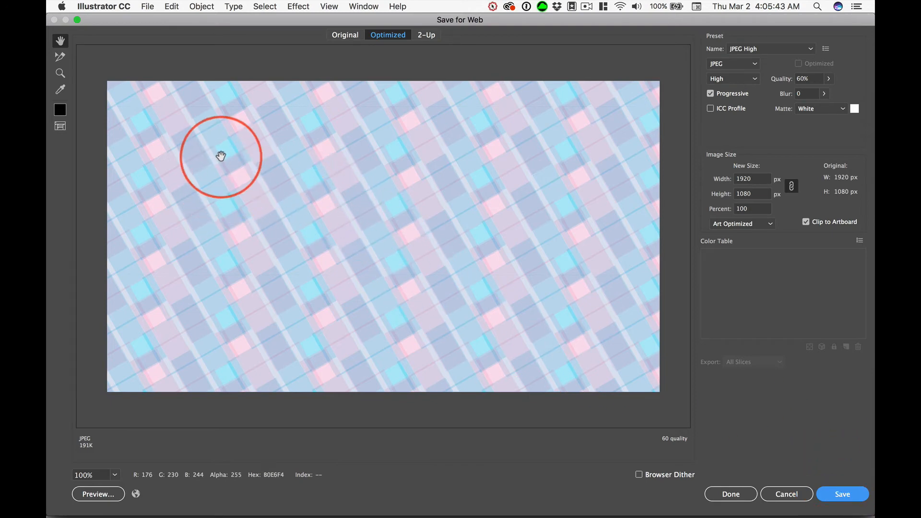
pyautogui.click(844, 495)
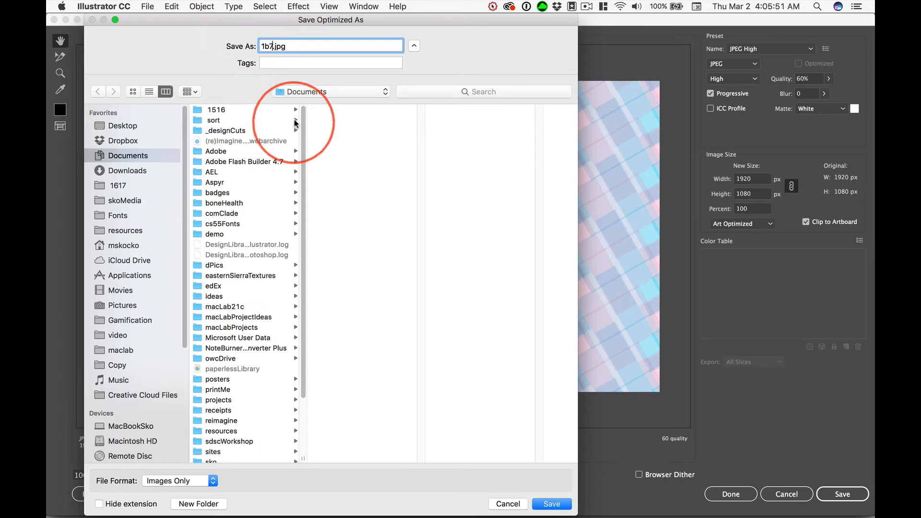
pyautogui.click(123, 200)
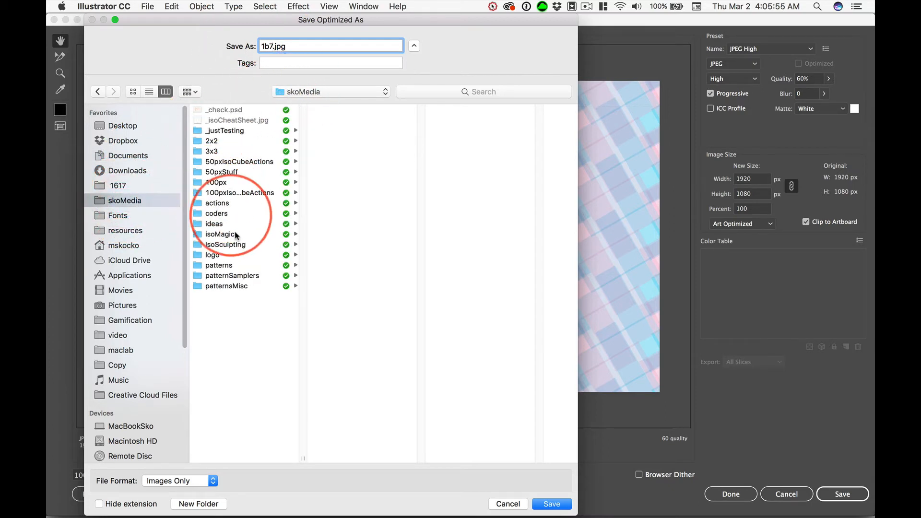
pyautogui.click(228, 276)
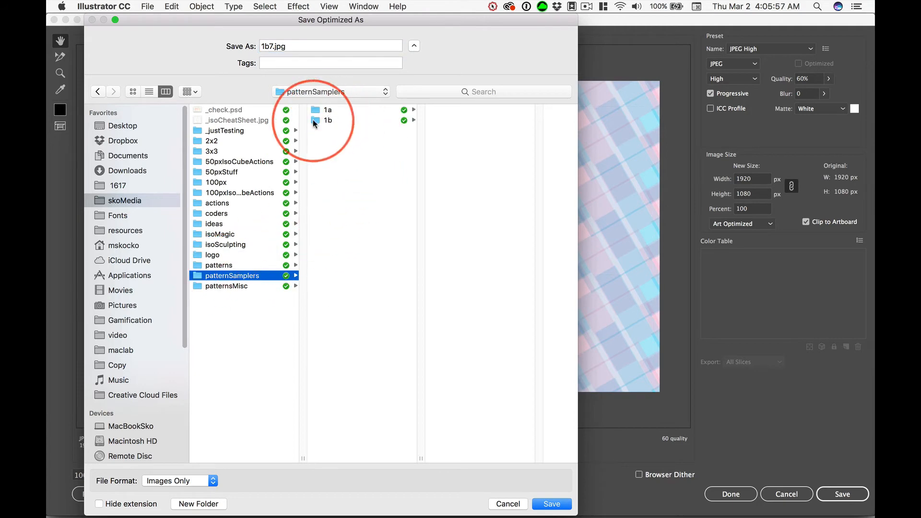
pyautogui.click(331, 120)
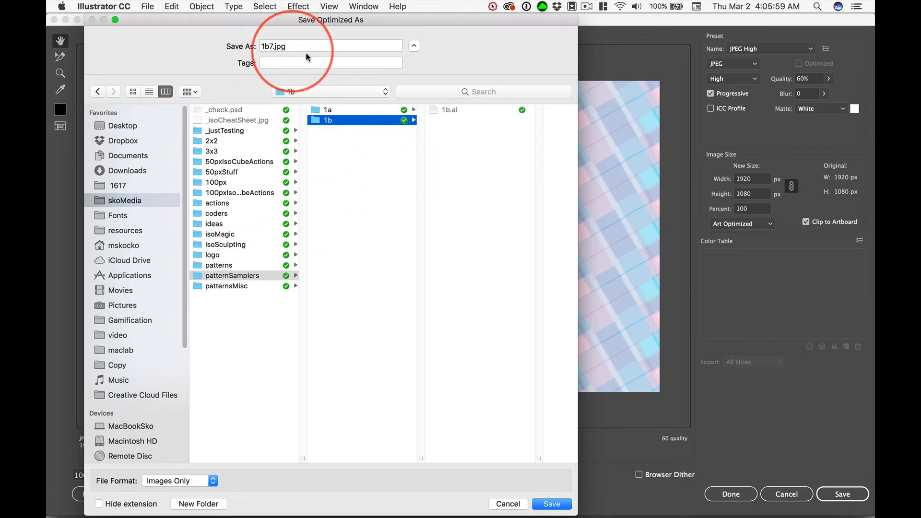
pyautogui.click(551, 505)
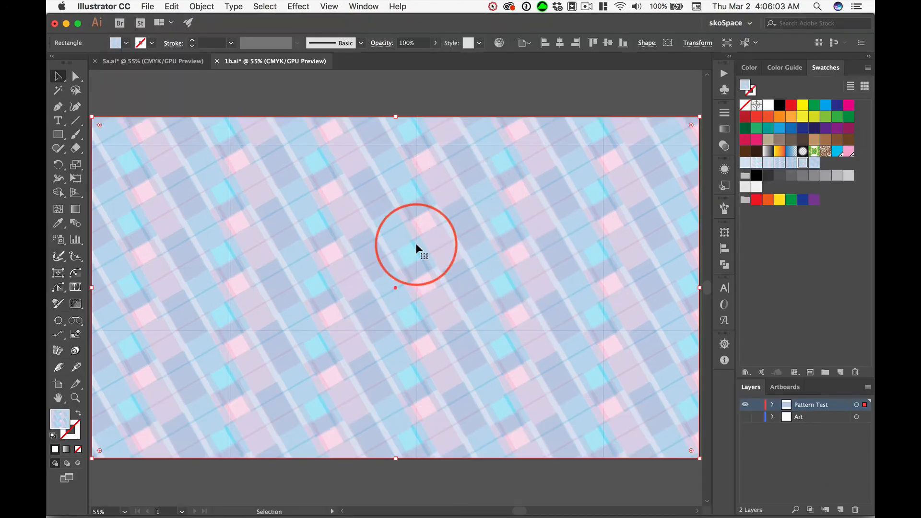
# - Fill the rectangle with the 1b8 pattern and export it as a JPEG High named 1b8.jpg into the 1b folder
pyautogui.click(814, 163)
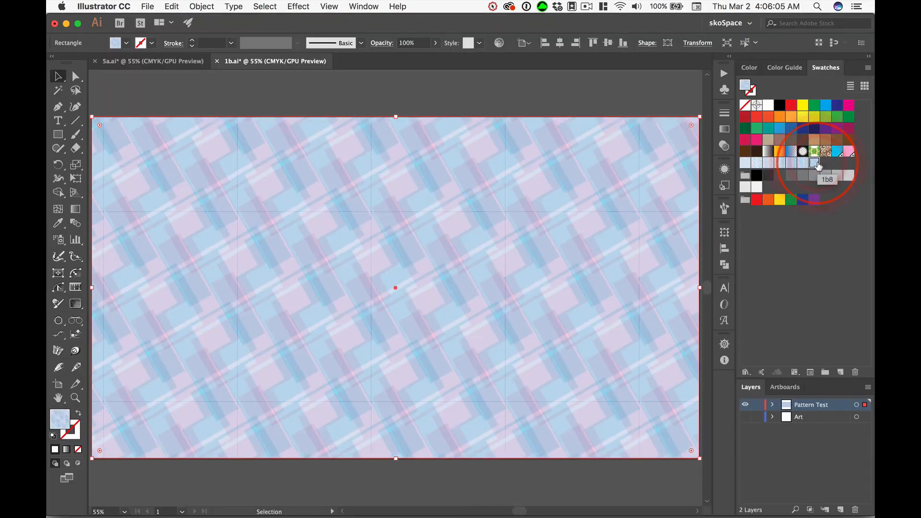
pyautogui.press('alt+shift+super+s')
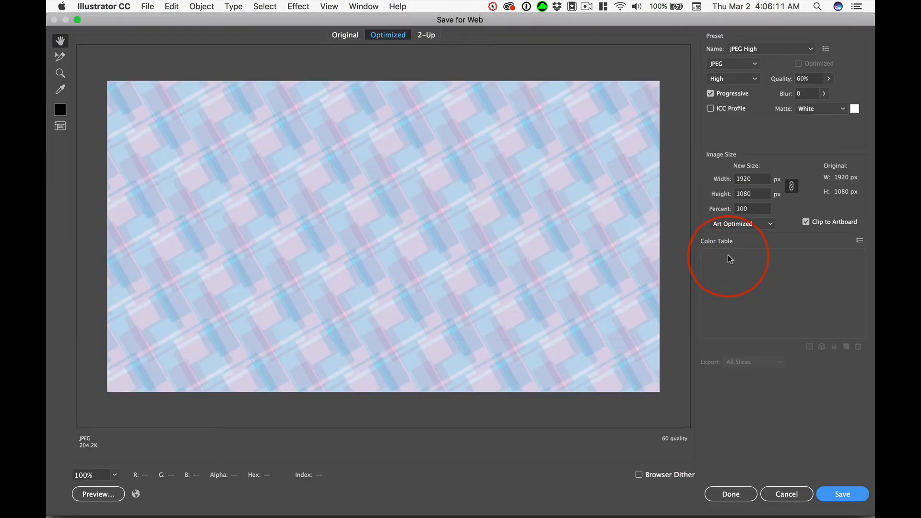
pyautogui.press('Return')
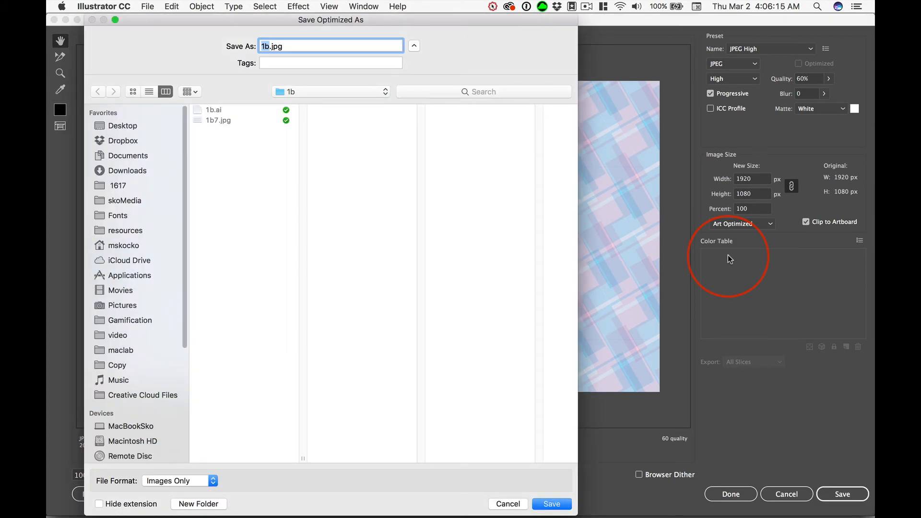
pyautogui.press('Return')
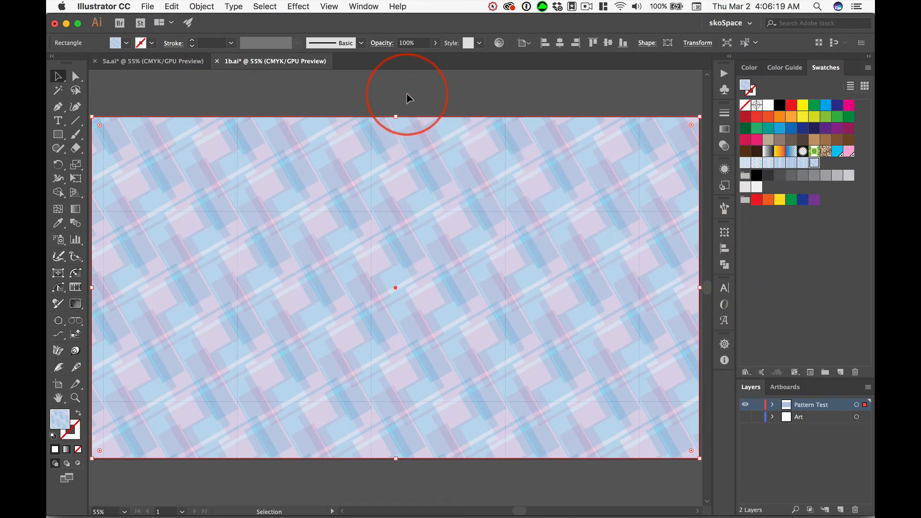
# - Switch to Finder, check the exported files in the 1b folder of patternSamplers, and return to Illustrator
pyautogui.press('super+Tab')
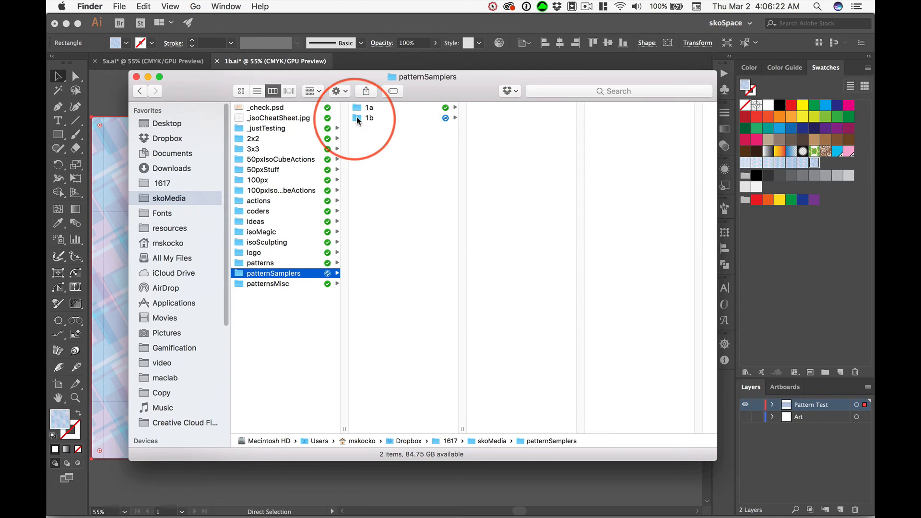
pyautogui.click(398, 118)
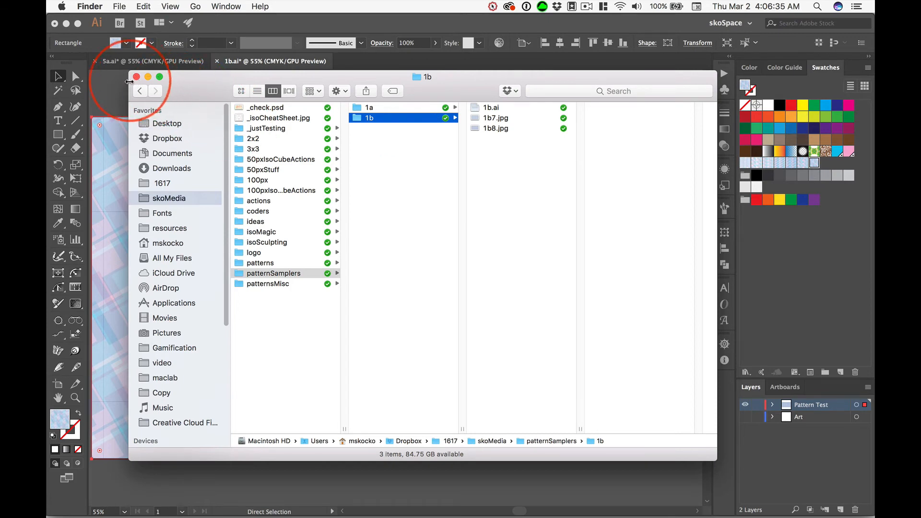
pyautogui.click(114, 84)
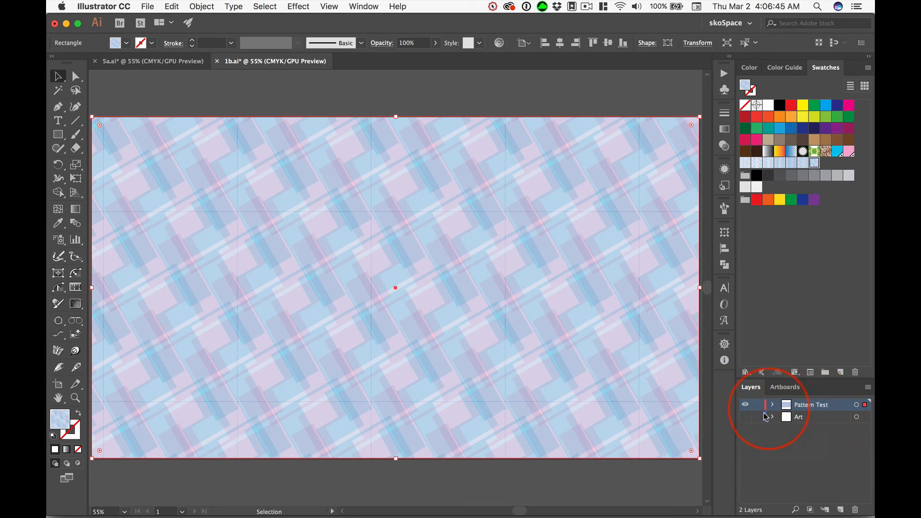
# - Hide the Pattern Test layer and show the Art layer in 1b.ai to view the source shapes
pyautogui.click(747, 406)
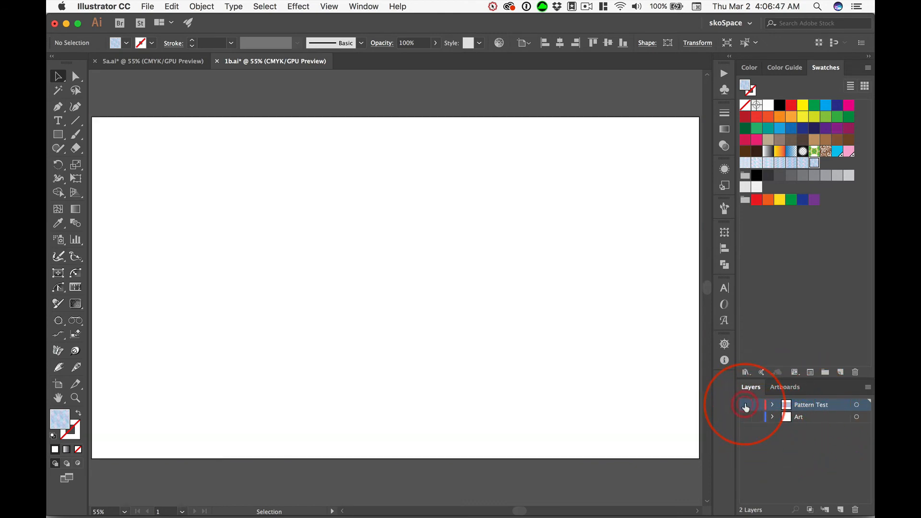
pyautogui.click(745, 417)
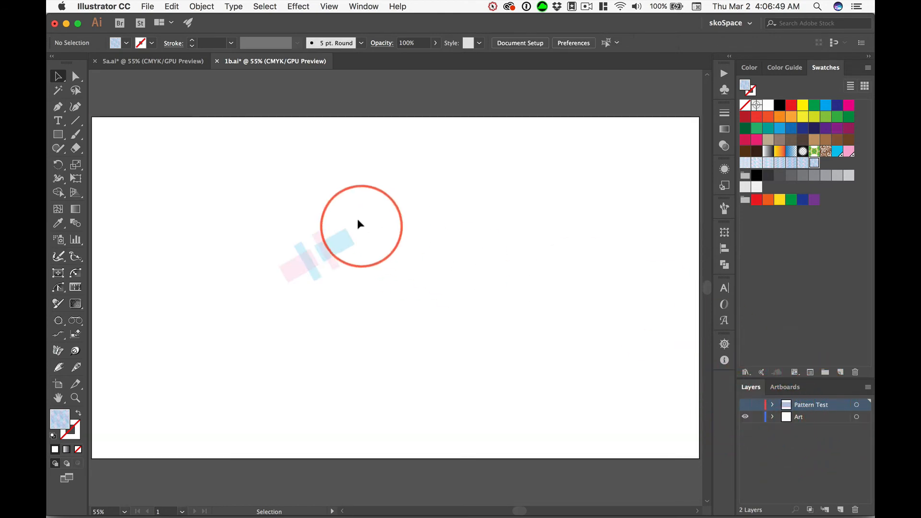
# - Switch to the 5a.ai document, show its Pattern Test layer and hide its Art layer
pyautogui.click(150, 62)
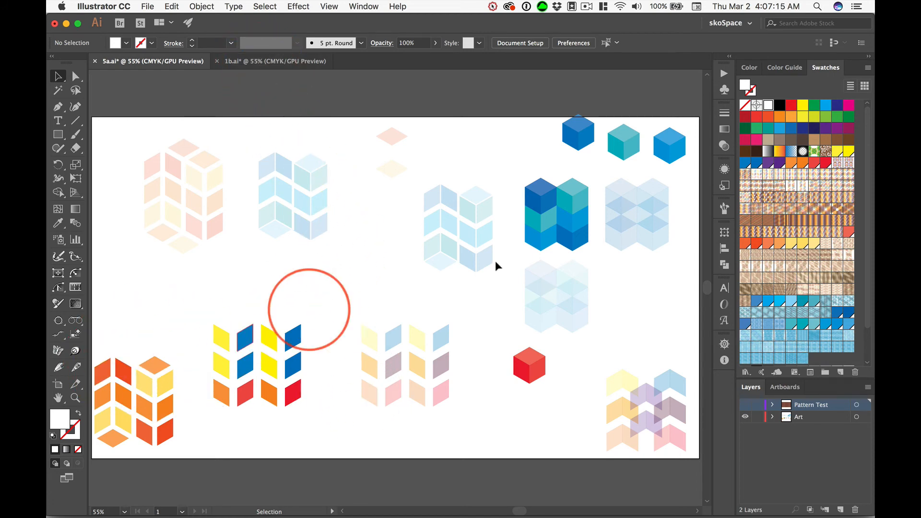
pyautogui.click(745, 405)
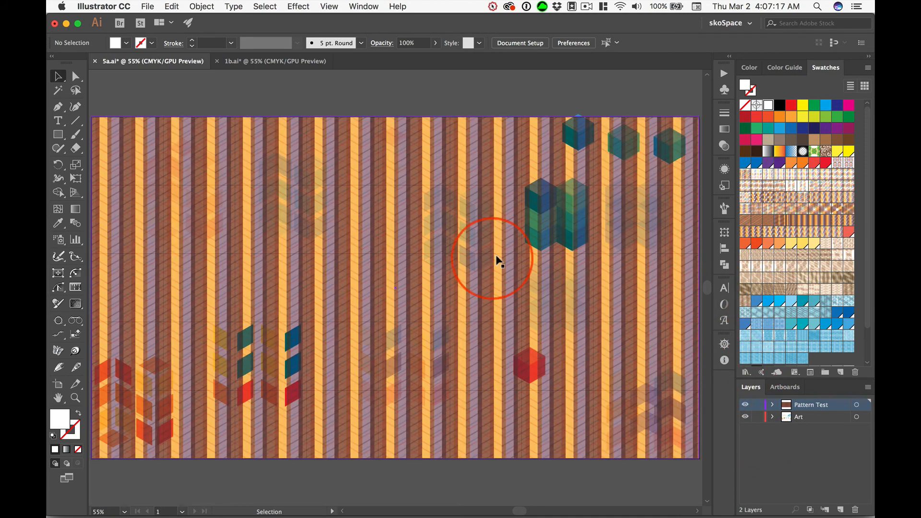
pyautogui.click(746, 418)
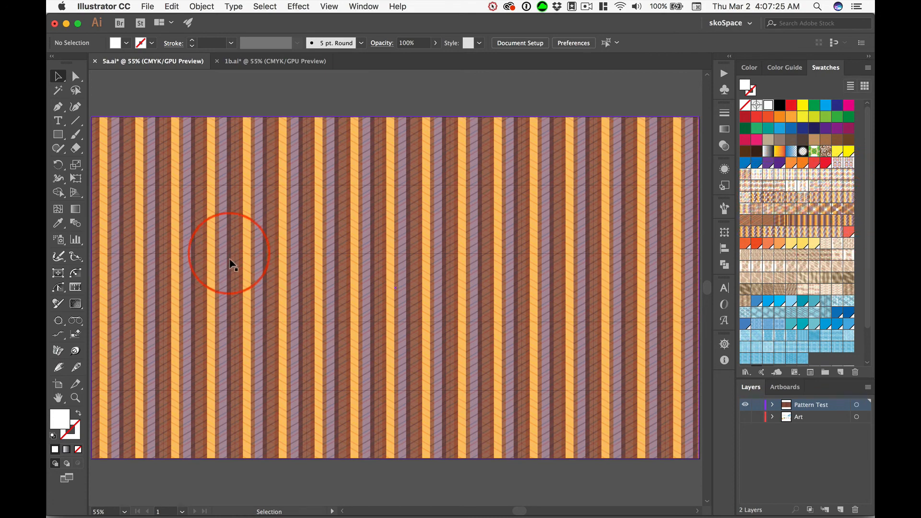
# - Return to the 1b.ai document, show its Pattern Test layer and hide its Art layer
pyautogui.click(281, 64)
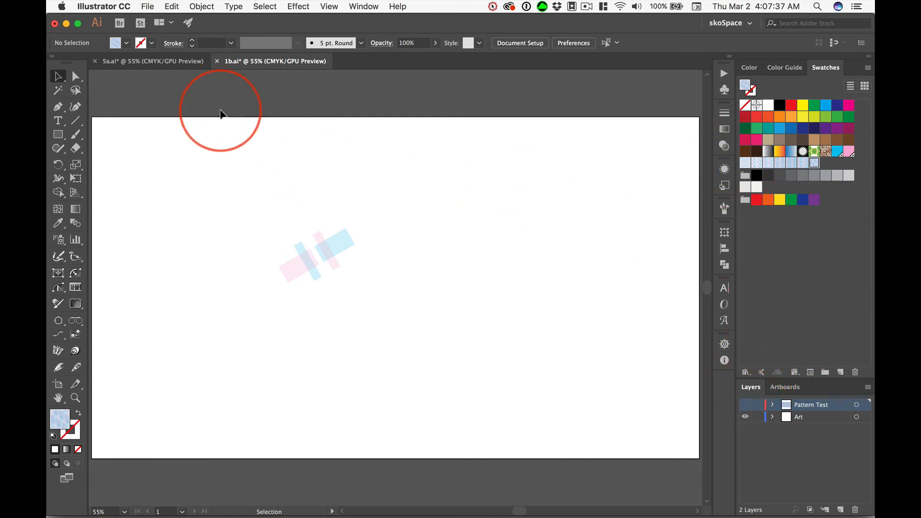
pyautogui.click(745, 404)
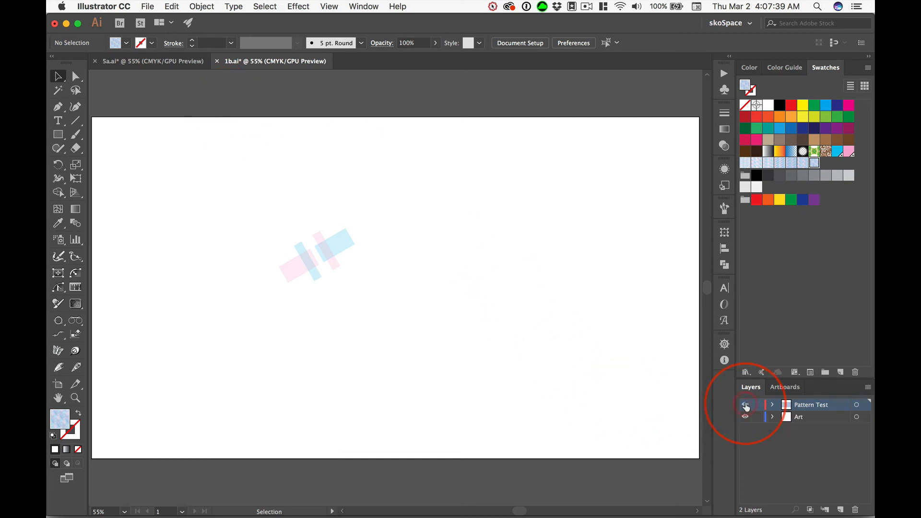
pyautogui.click(746, 417)
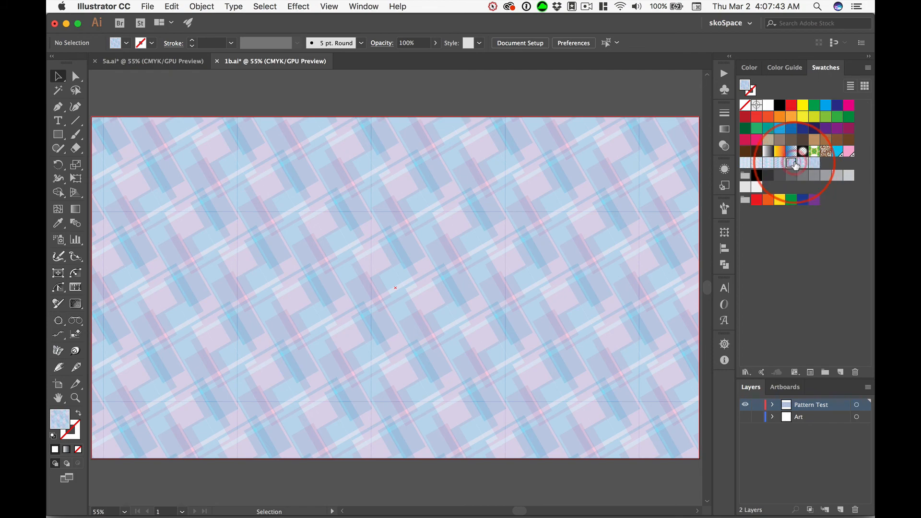
# - Select the full-artboard rectangle and fill it with the second, third (1b3) and fourth custom pattern swatches in turn
pyautogui.click(781, 162)
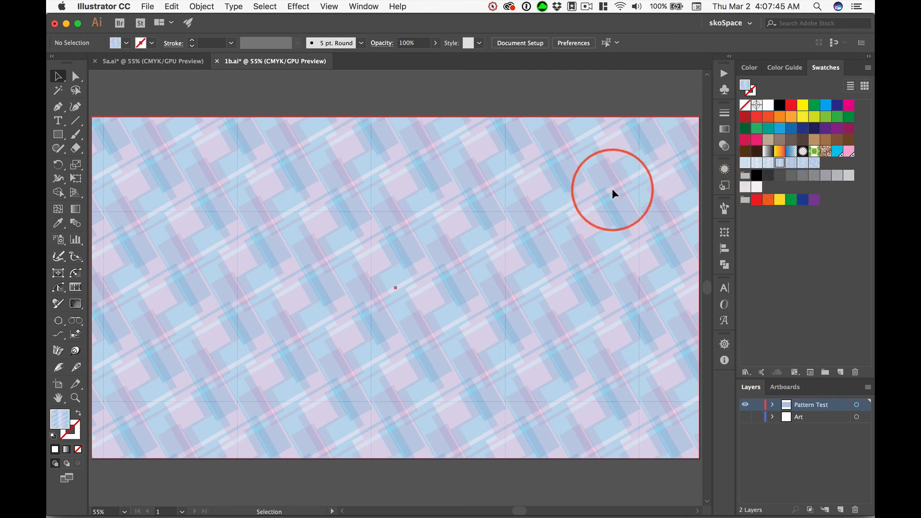
pyautogui.click(613, 189)
pyautogui.click(758, 163)
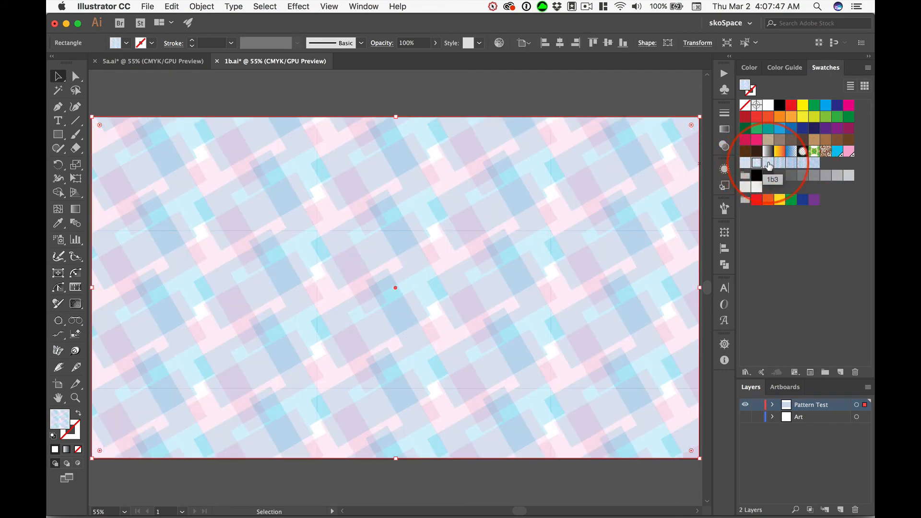
pyautogui.click(769, 163)
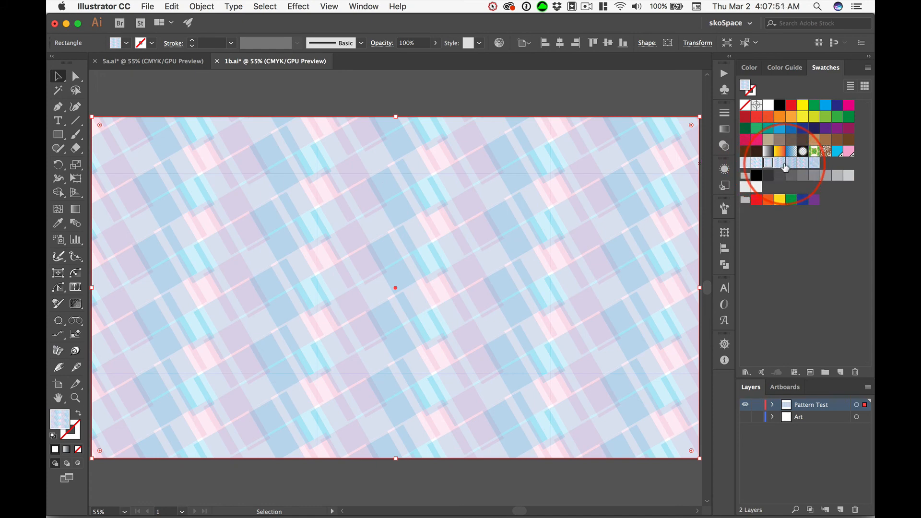
pyautogui.click(780, 165)
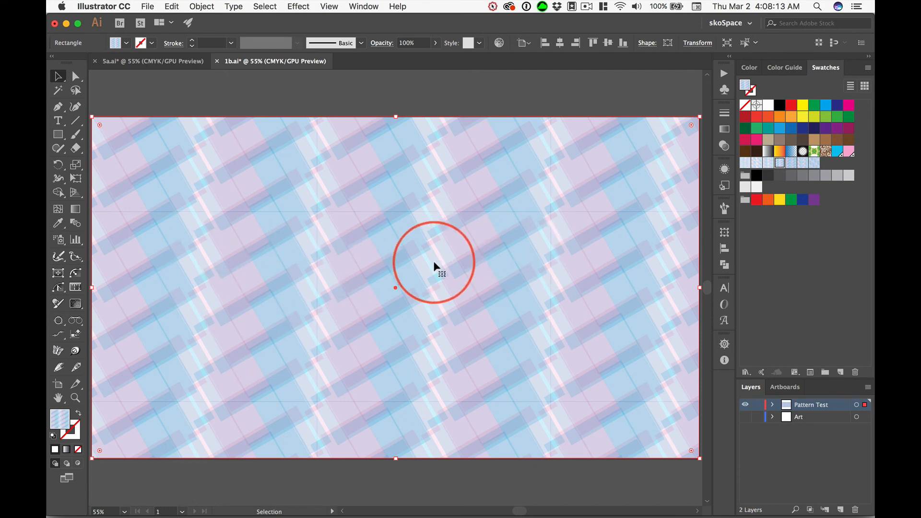
# - Fill the rectangle with the 1b6 pattern, inspect its tile in pattern editing mode, and exit without saving changes
pyautogui.doubleClick(792, 164)
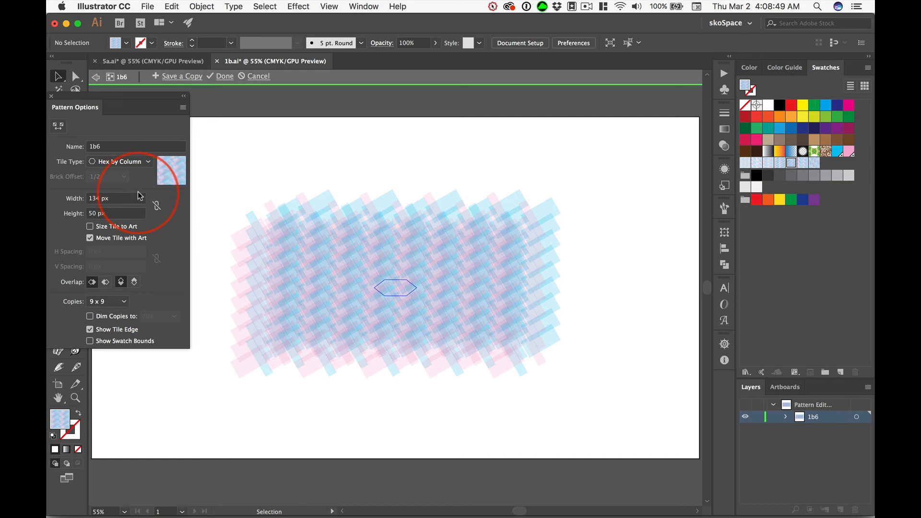
pyautogui.click(51, 98)
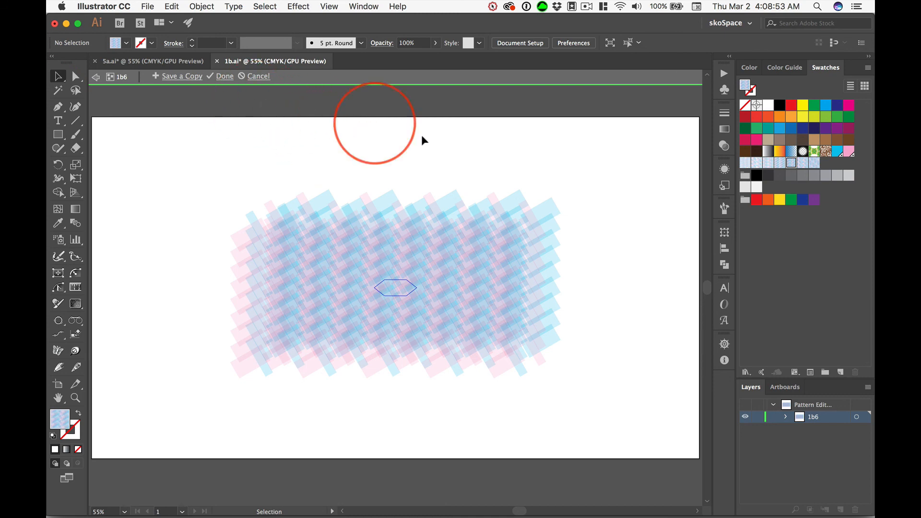
pyautogui.click(259, 77)
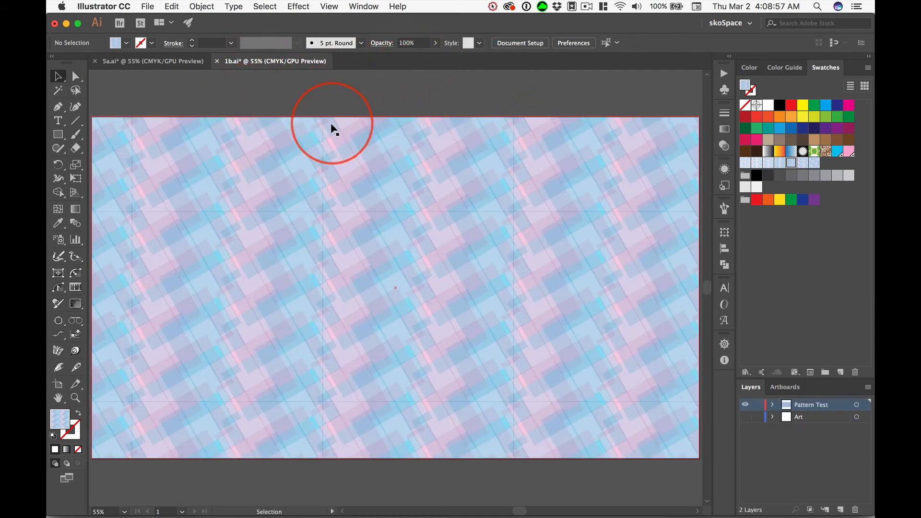